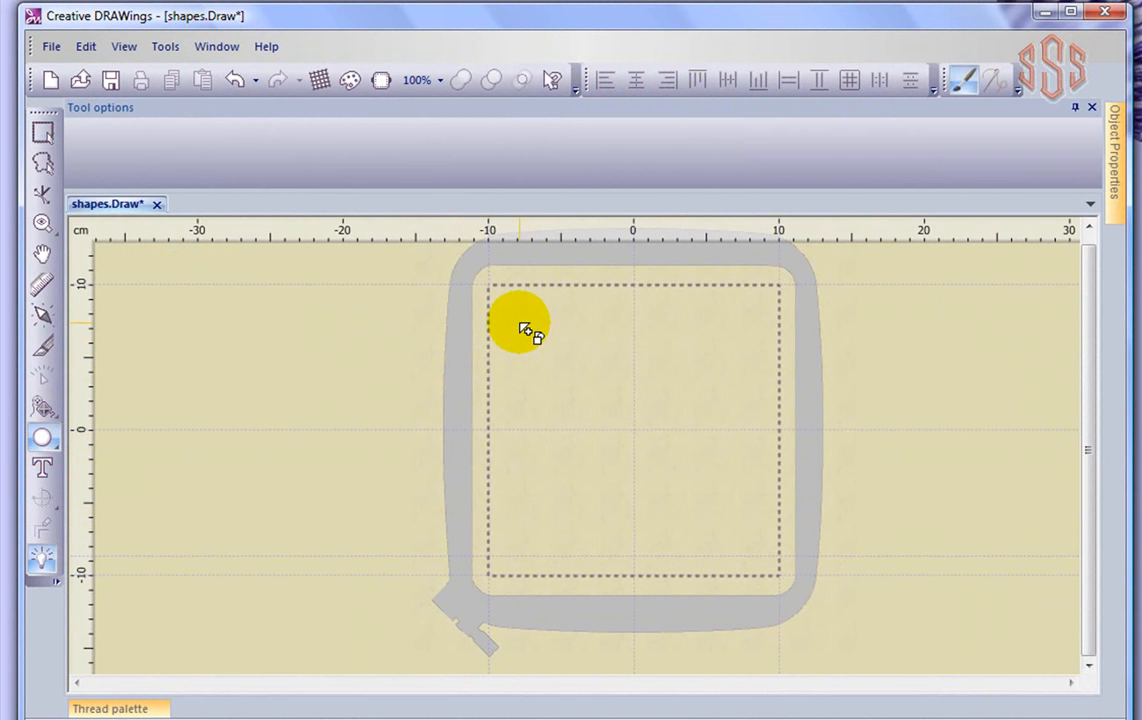
Draw five filled ellipses in the hoop: a large one about 60 by 44 mm, two beside it and two below it.
left_click_drag(530, 317, 615, 376)
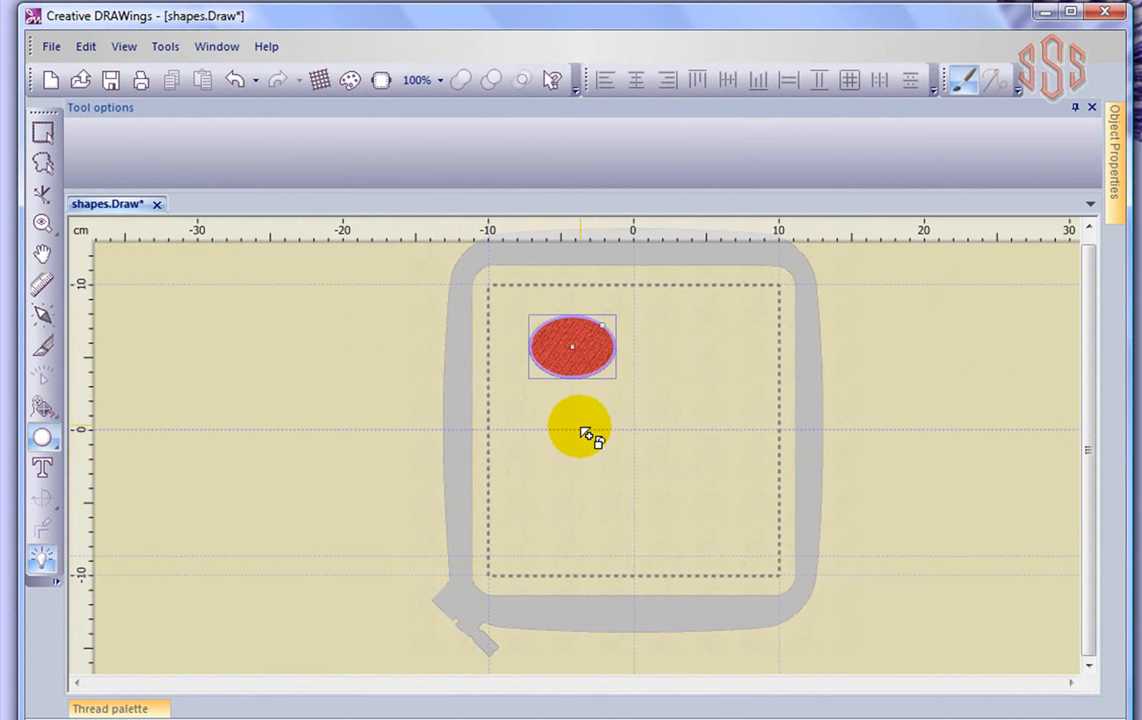
left_click_drag(585, 422, 644, 465)
left_click_drag(516, 501, 576, 553)
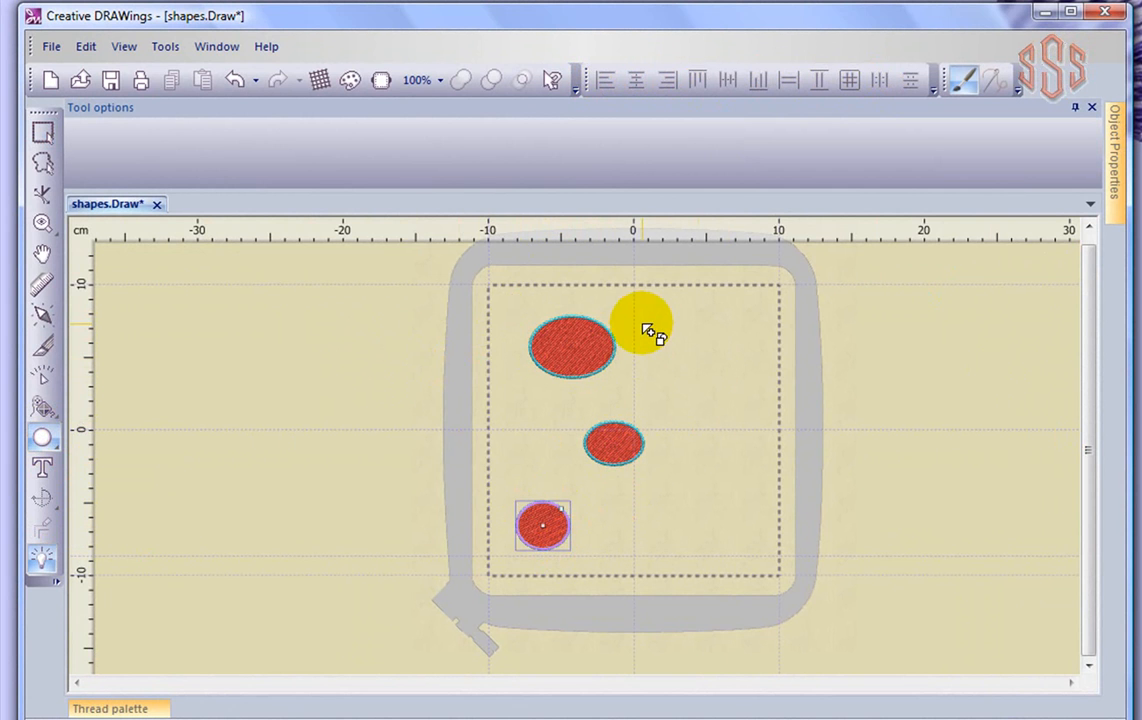
left_click_drag(642, 316, 689, 357)
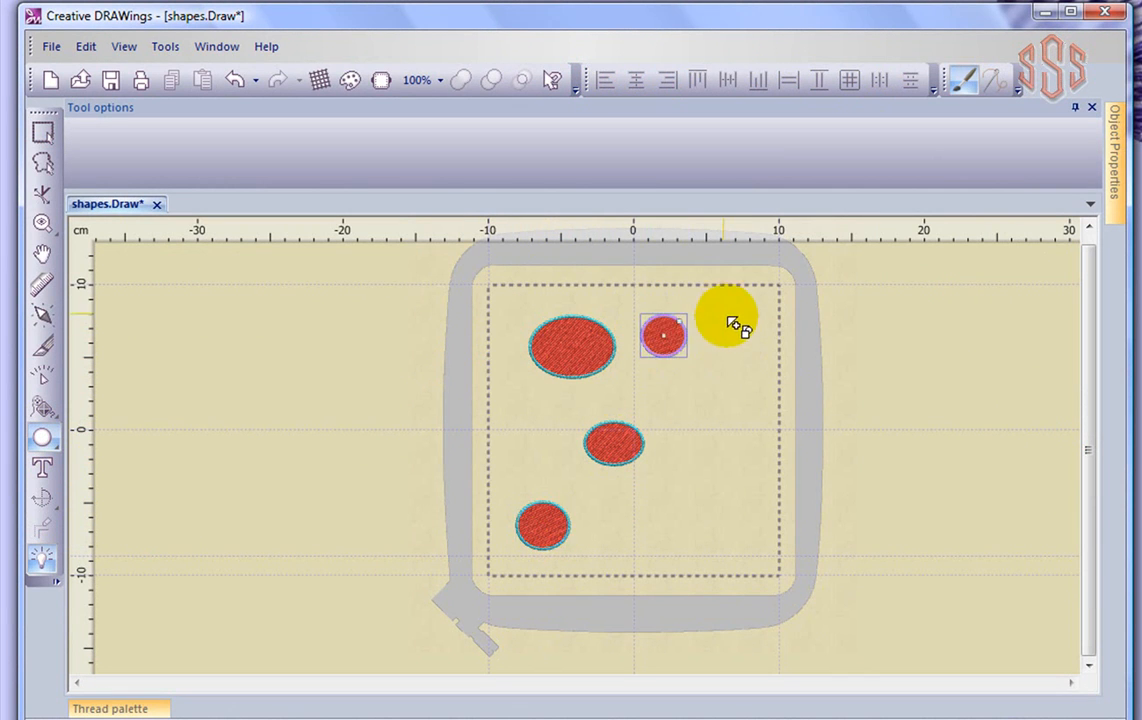
left_click_drag(723, 316, 770, 357)
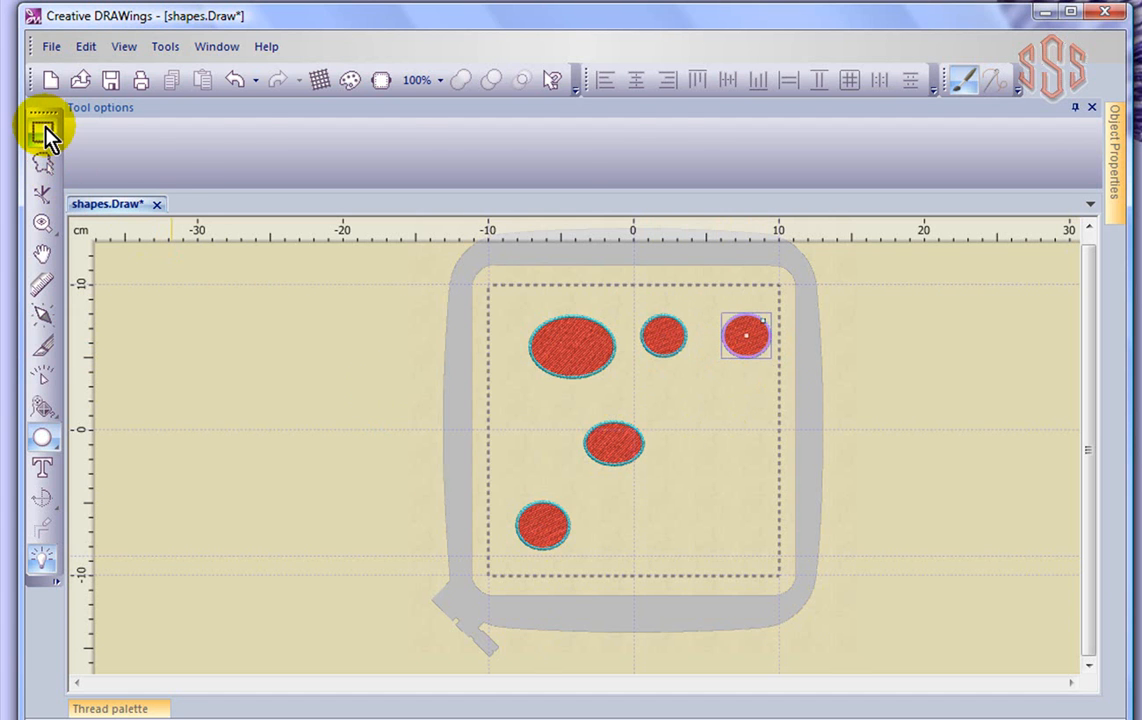
Select the large ellipse and the two ellipses below it and align their left edges to the large one.
left_click(43, 130)
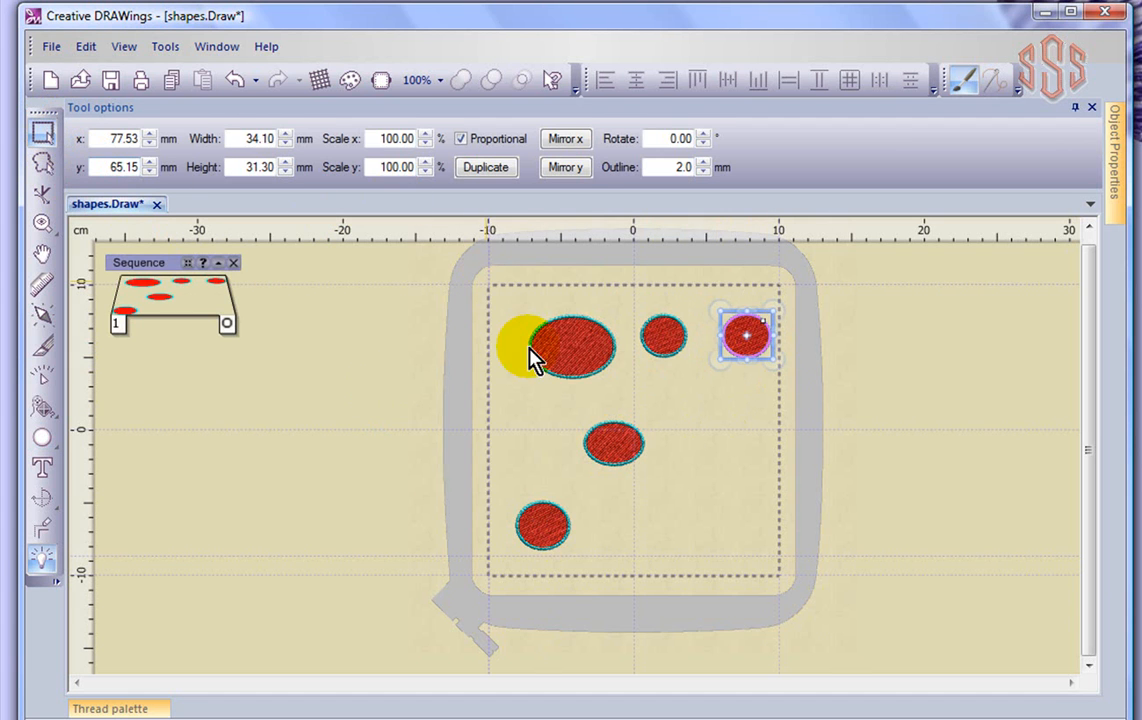
left_click(505, 316)
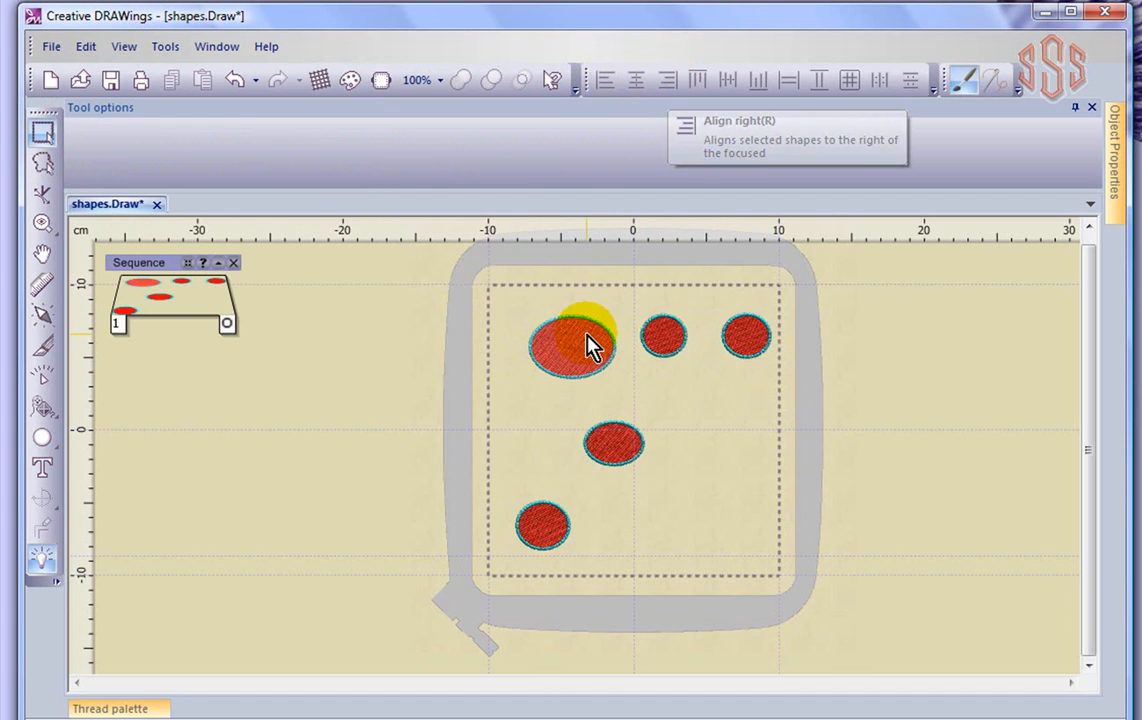
left_click(42, 130)
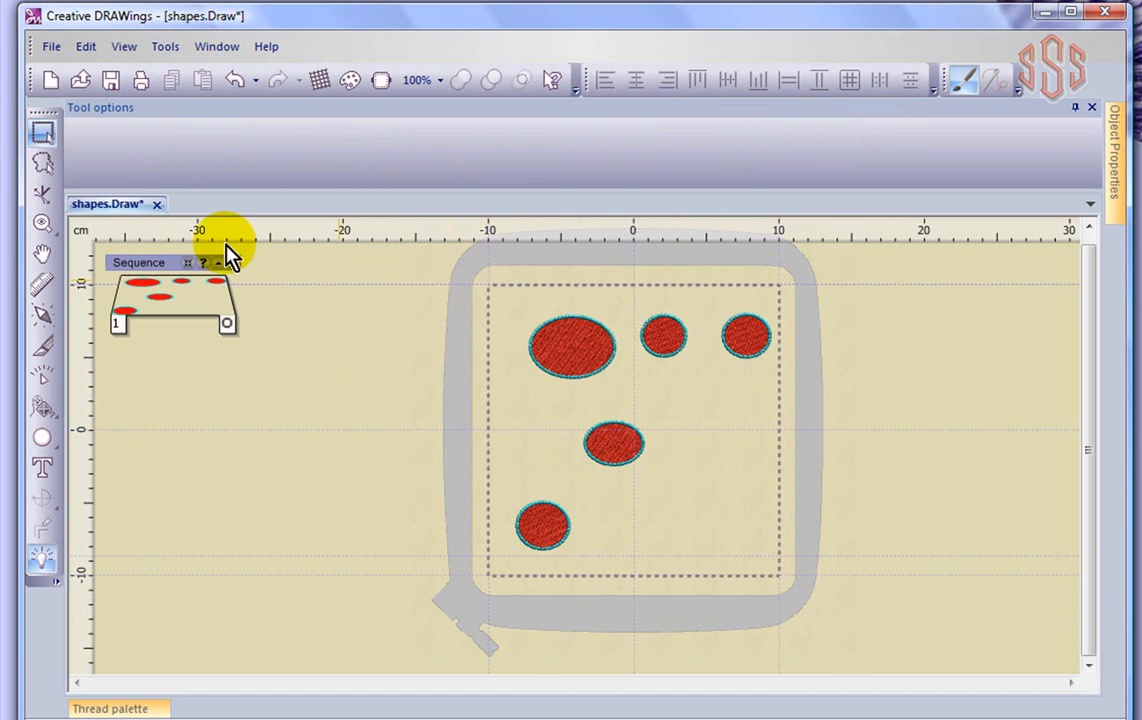
left_click_drag(415, 266, 647, 620)
left_click(619, 452)
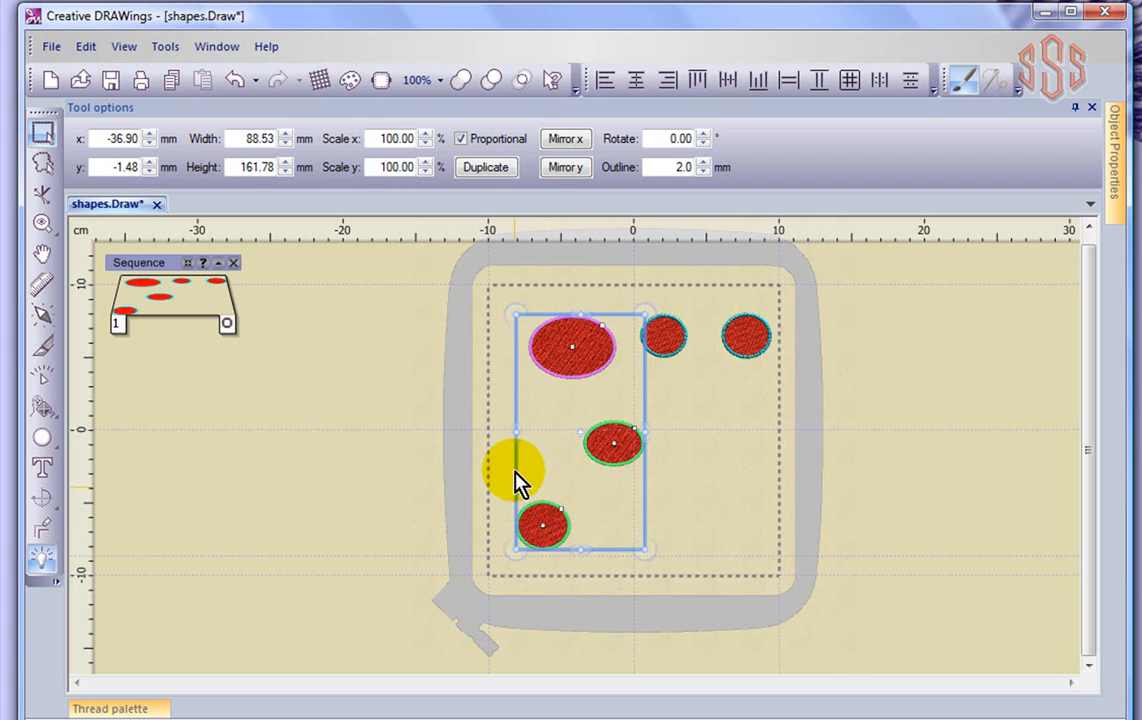
left_click(605, 82)
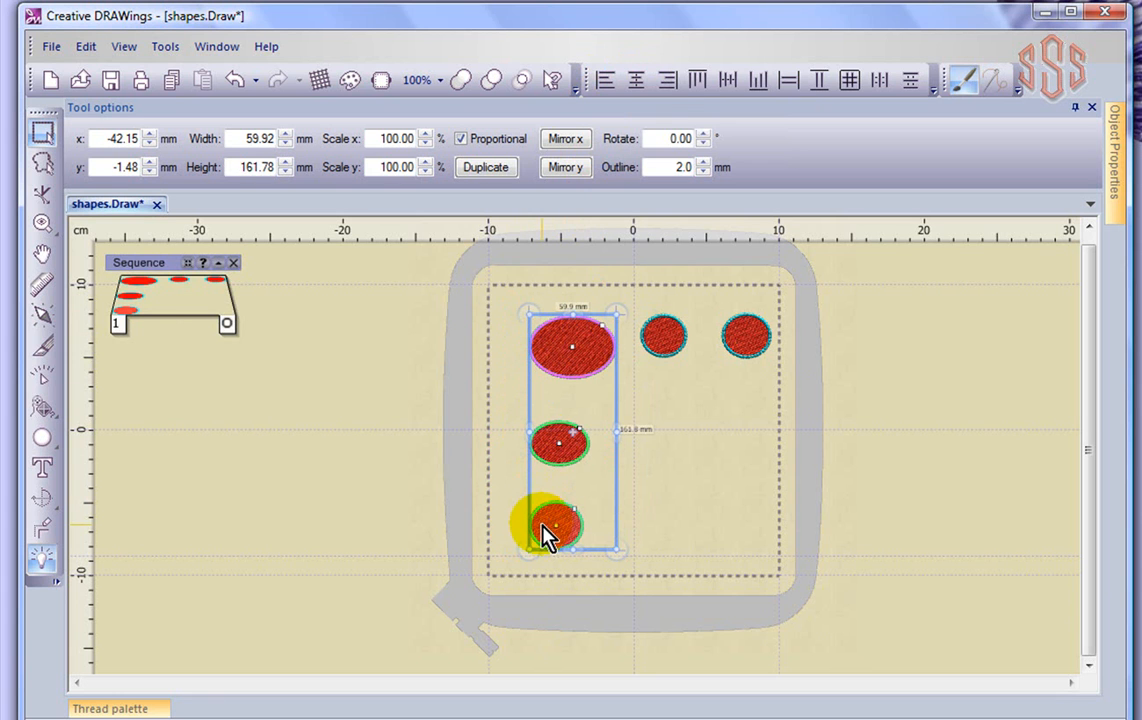
Align the two lower ellipses to the large ellipse's horizontal center, and finally to its right edge.
left_click(637, 82)
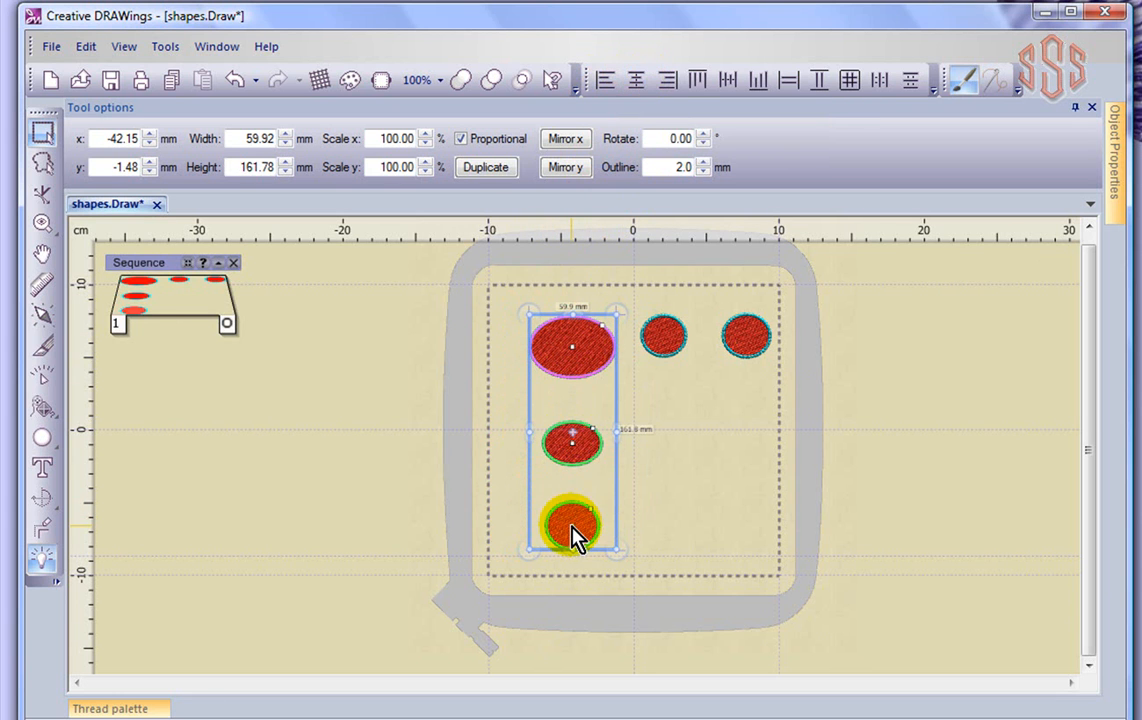
left_click(669, 83)
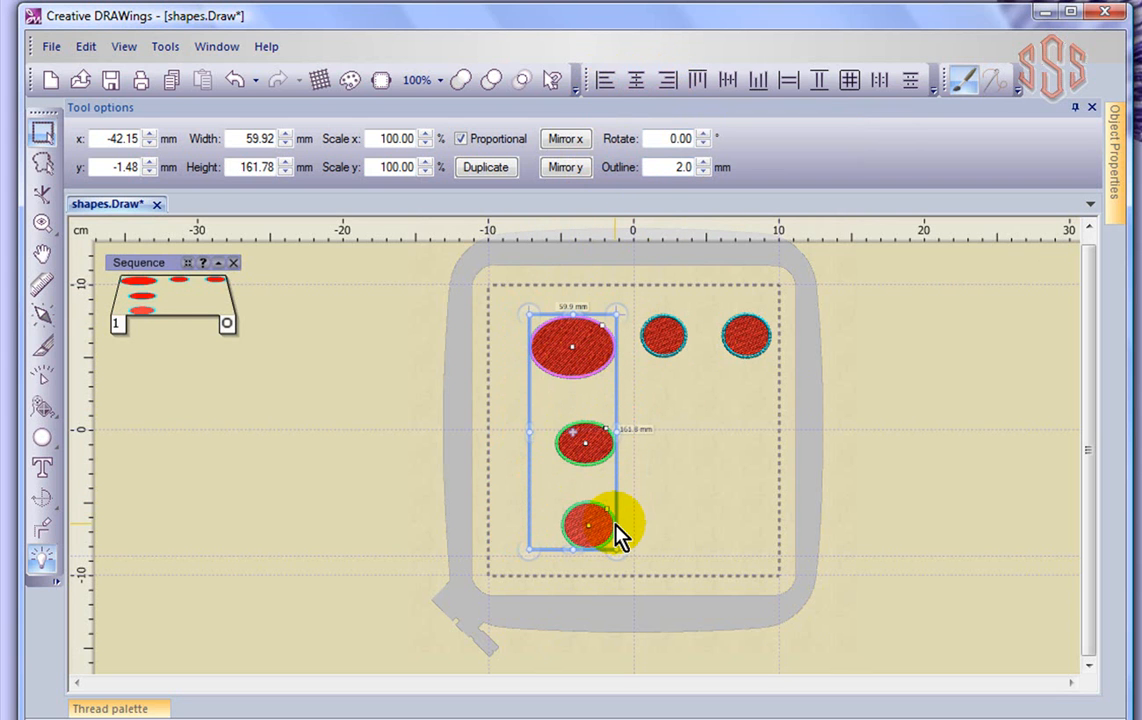
left_click(696, 390)
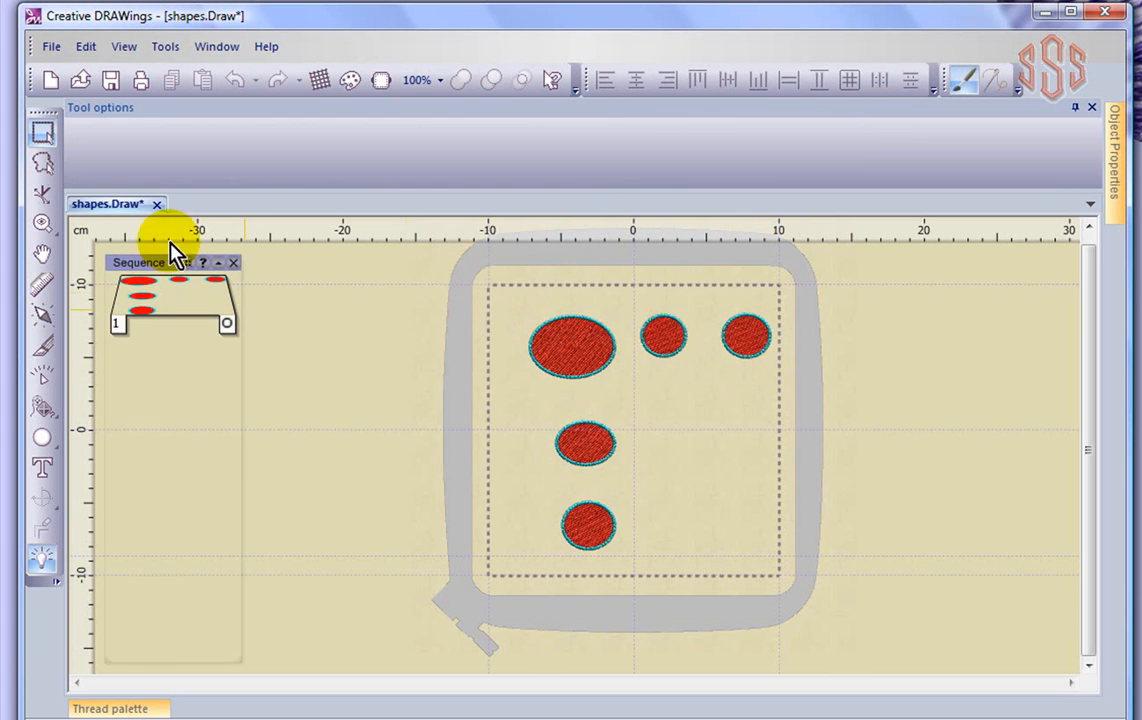
Align the upper row of three ellipses by top edges and middles, ending with bottom alignment to the large ellipse.
left_click_drag(454, 276, 818, 420)
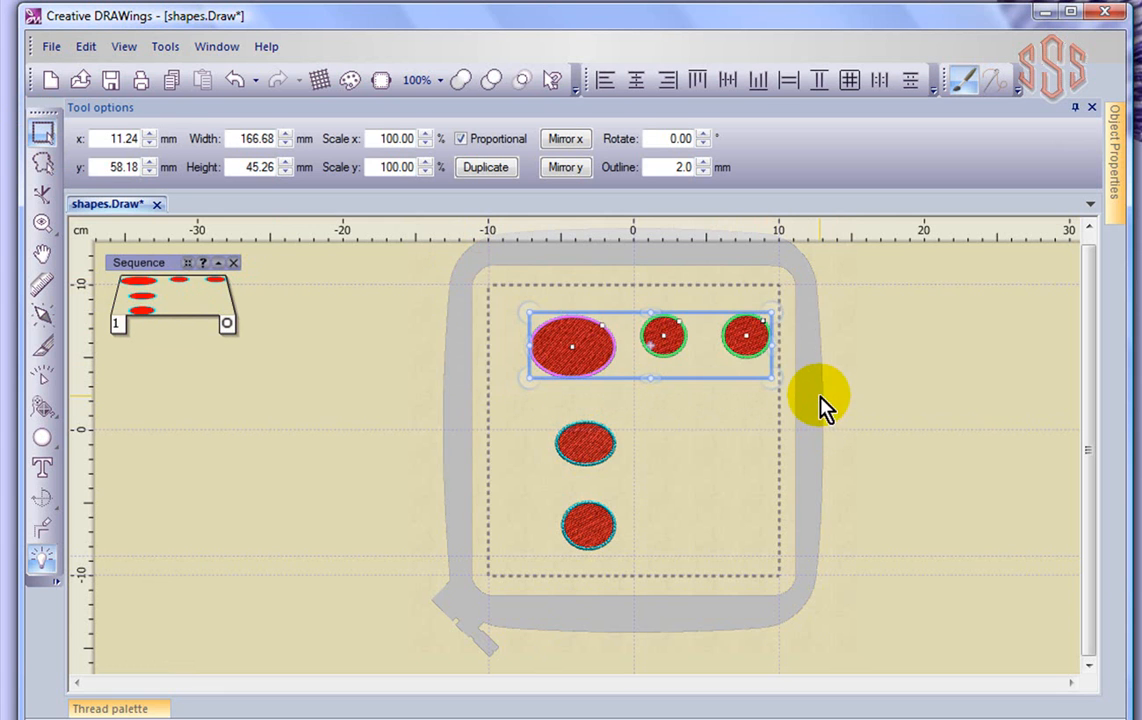
left_click(692, 84)
left_click(733, 84)
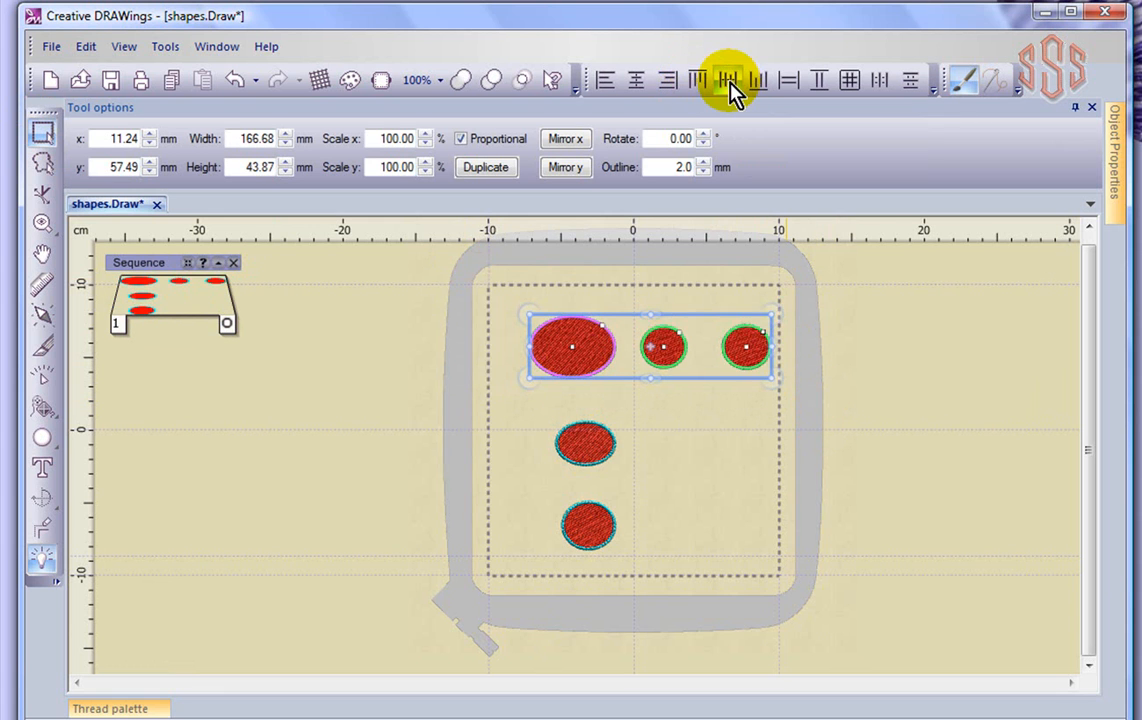
left_click(763, 90)
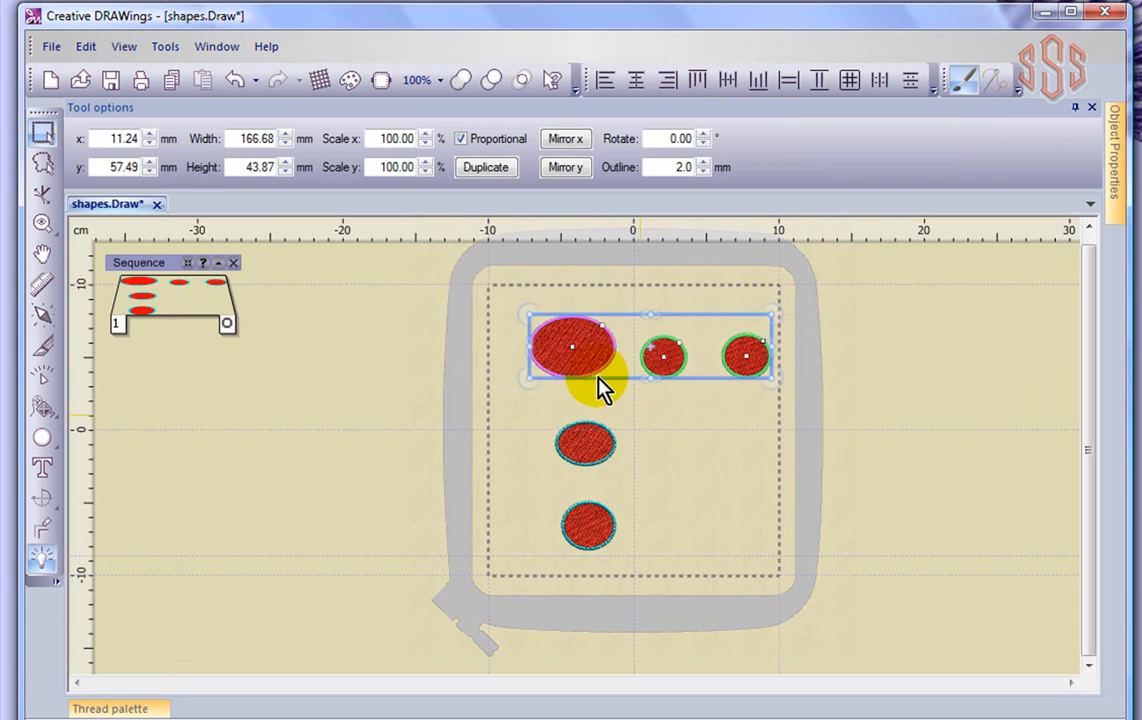
left_click(726, 441)
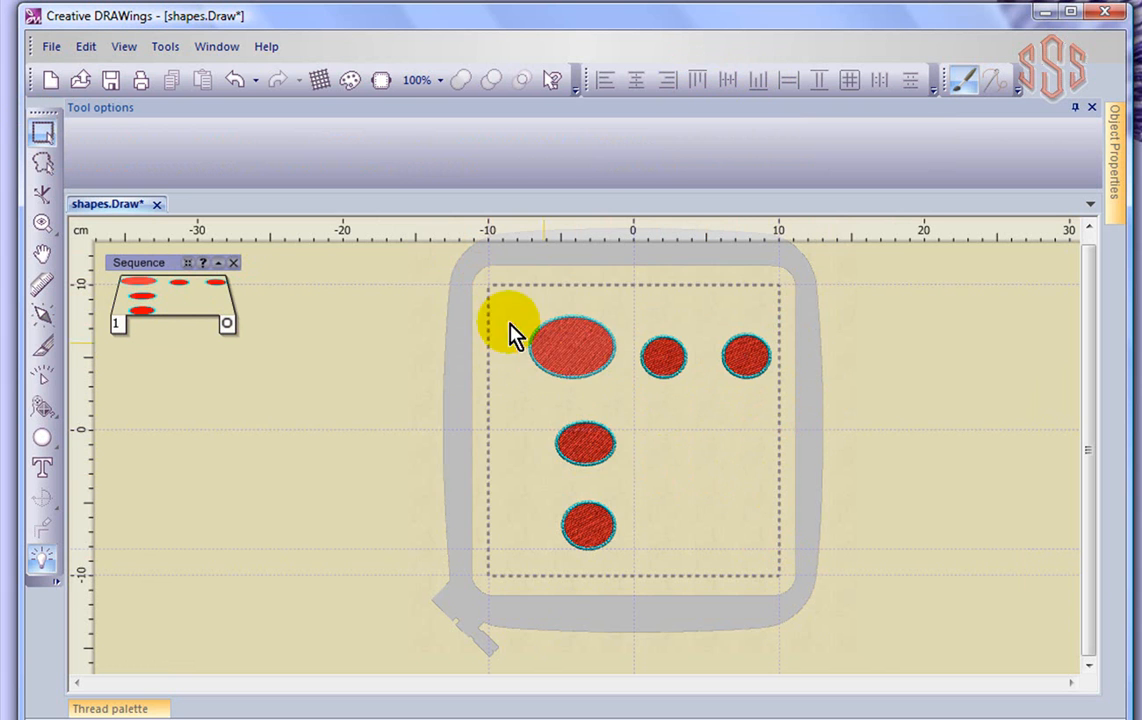
Stack all five ellipses on the large ellipse by centering them both horizontally and vertically.
left_click_drag(430, 280, 843, 605)
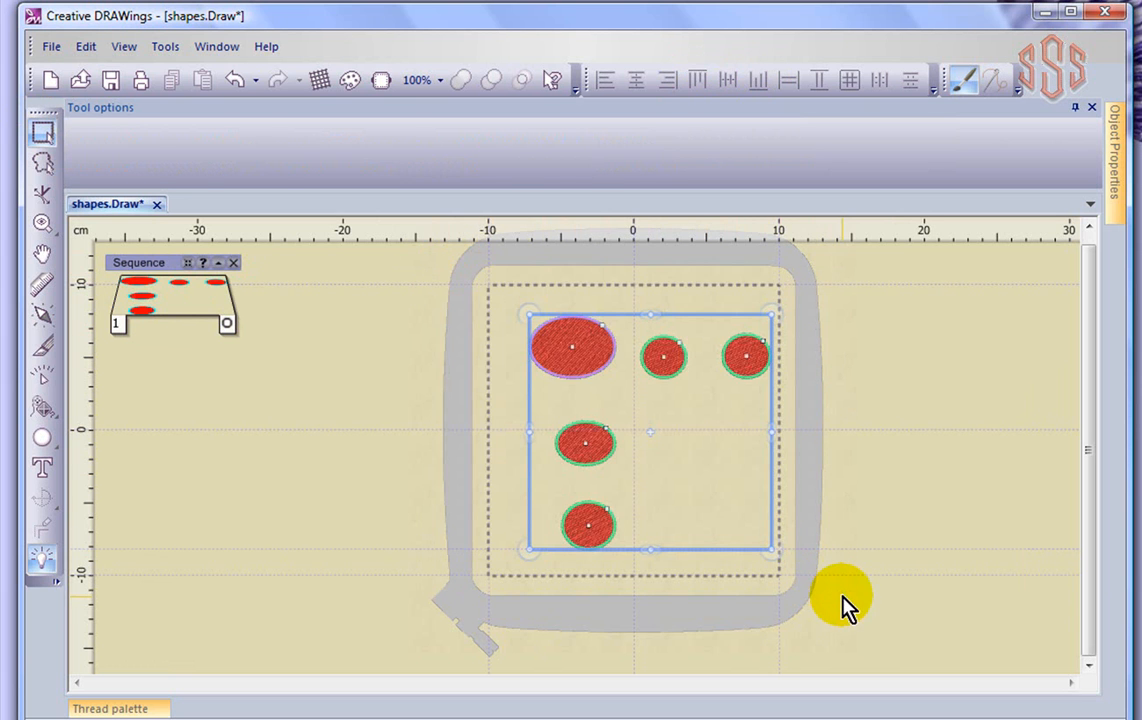
left_click(636, 80)
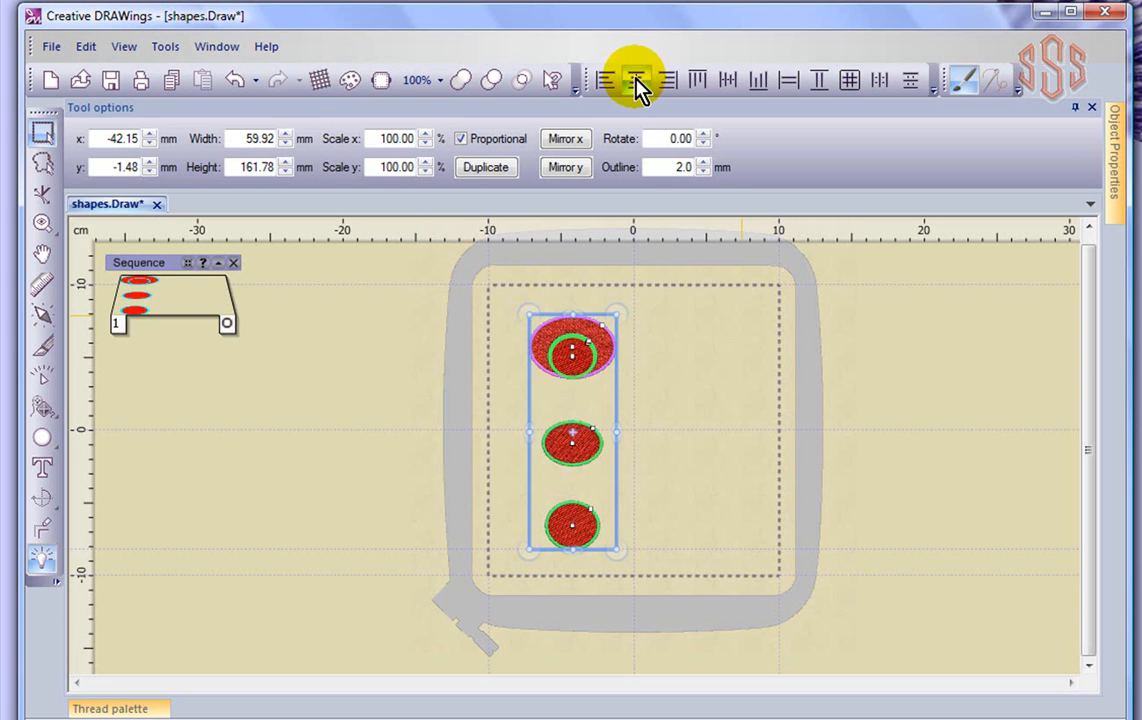
left_click(733, 82)
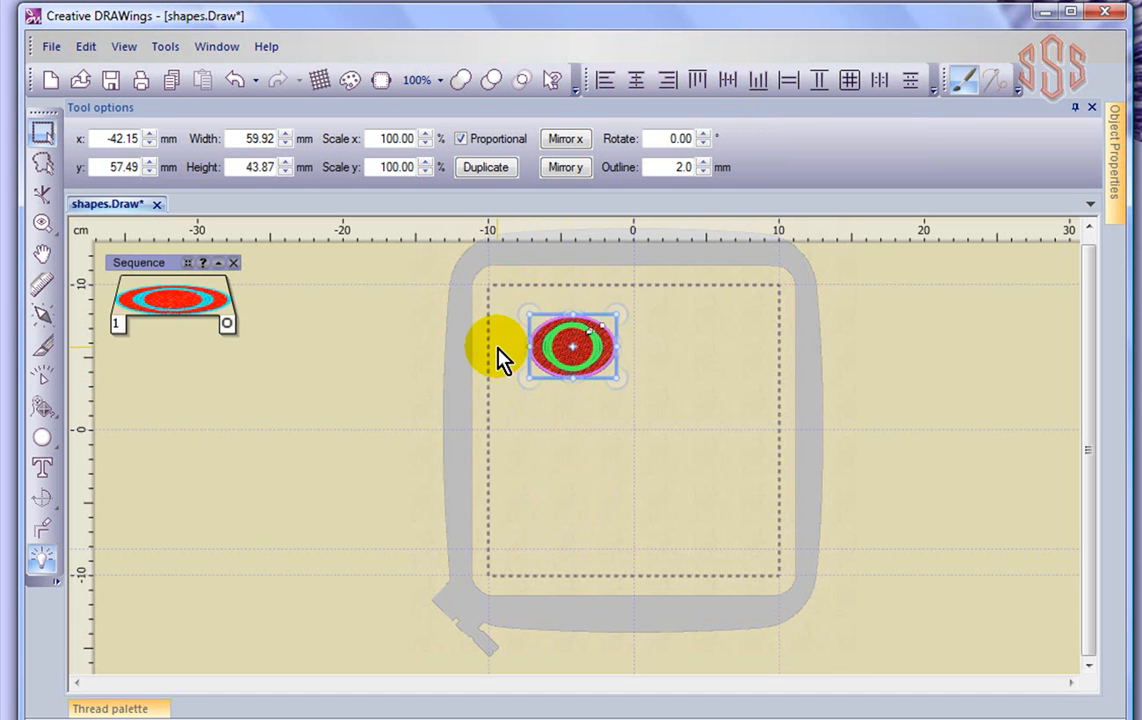
Undo both centering alignments and clear the selection of the five ellipses.
left_click(235, 82)
left_click(235, 82)
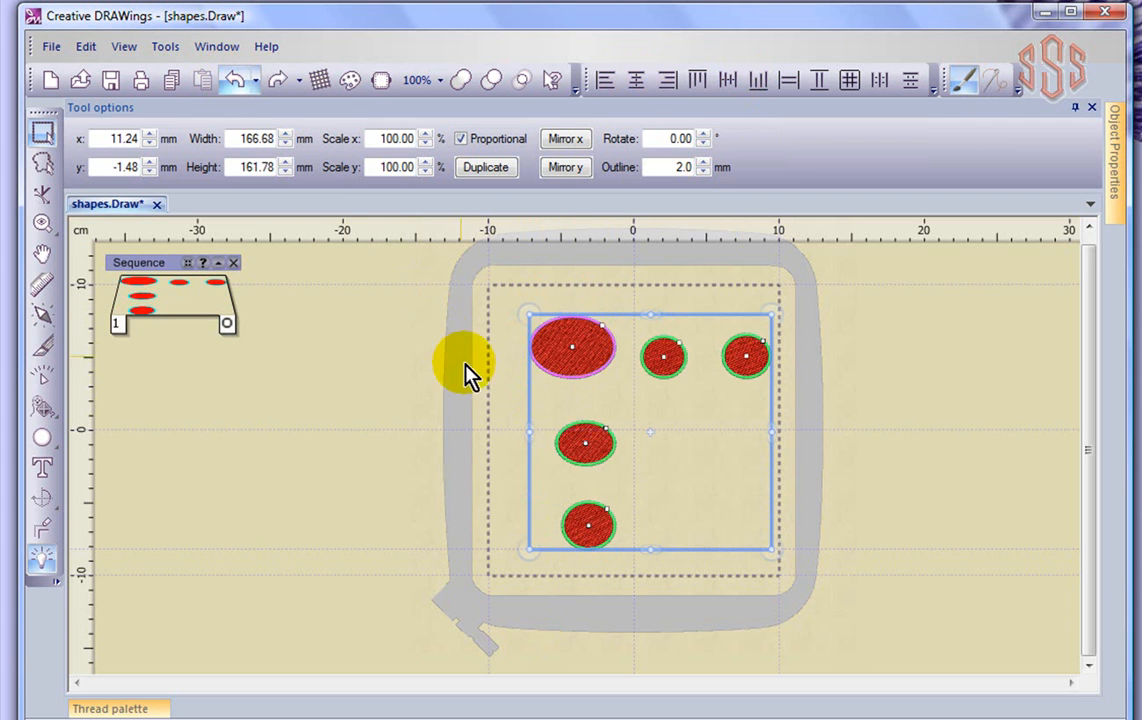
left_click(505, 388)
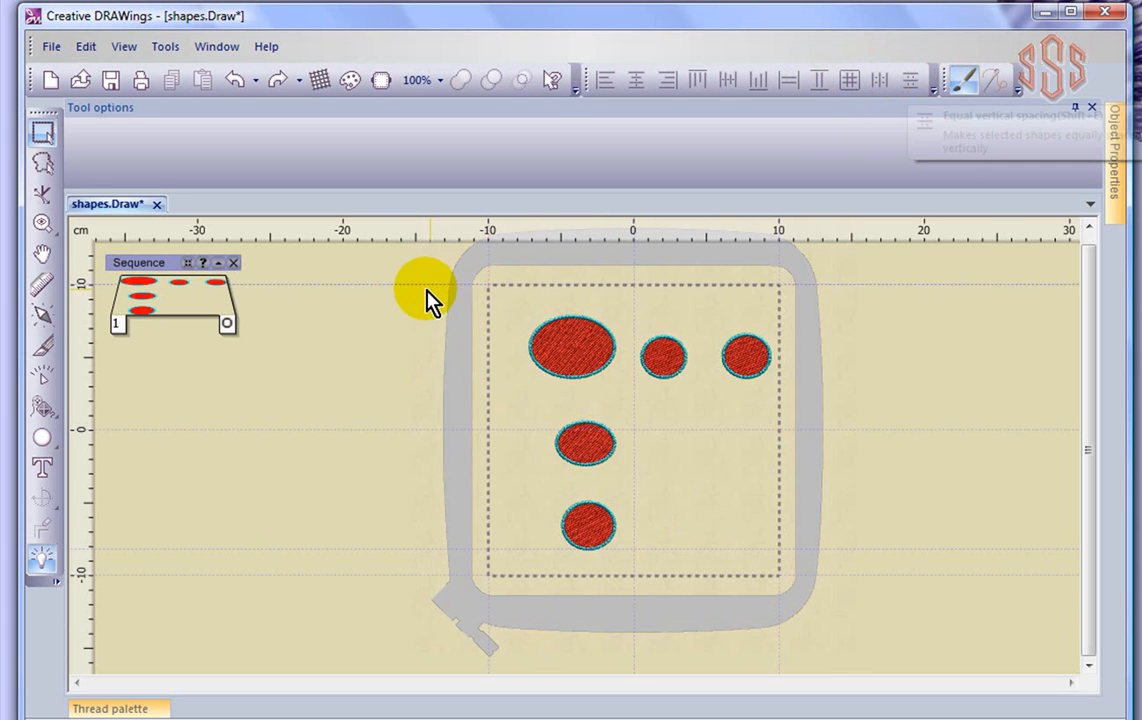
Try matching all five ellipses to the large ellipse's width, and separately to its height, undoing each change.
left_click_drag(427, 304, 814, 565)
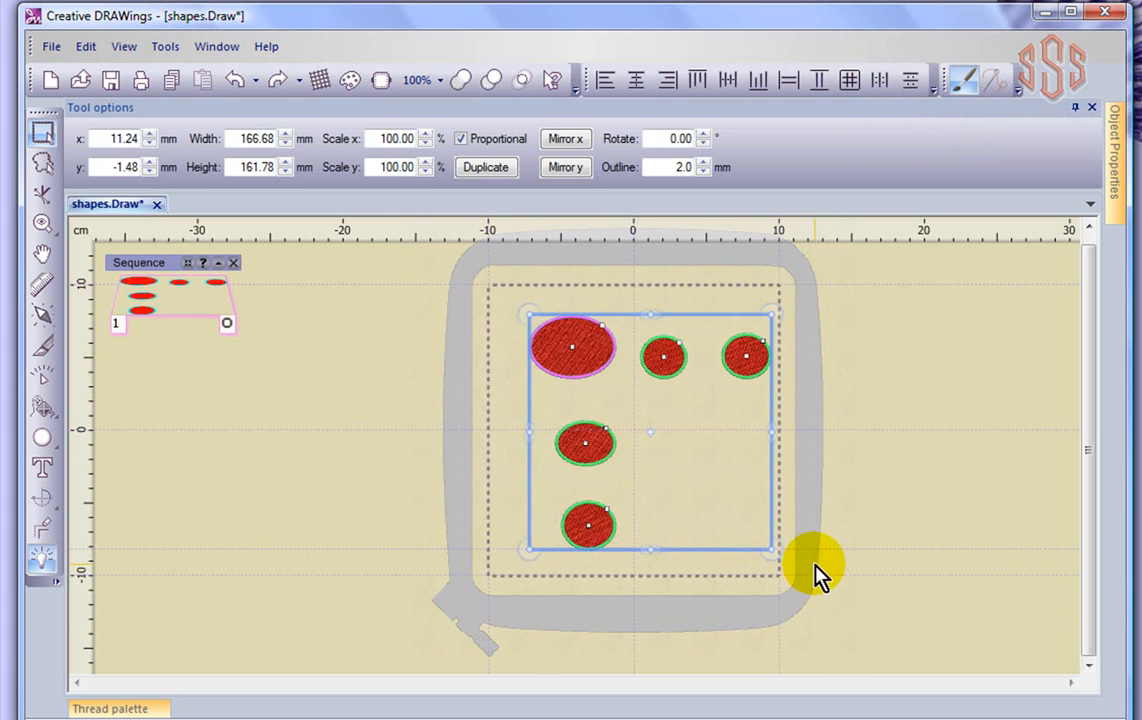
left_click(790, 82)
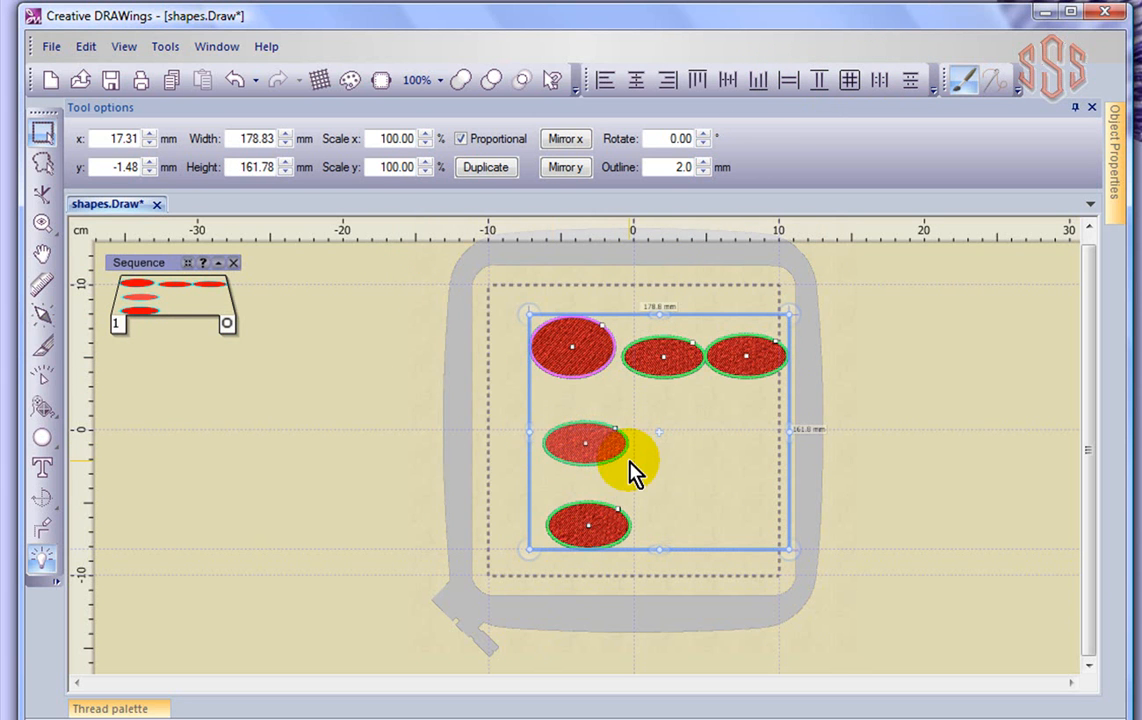
left_click(232, 75)
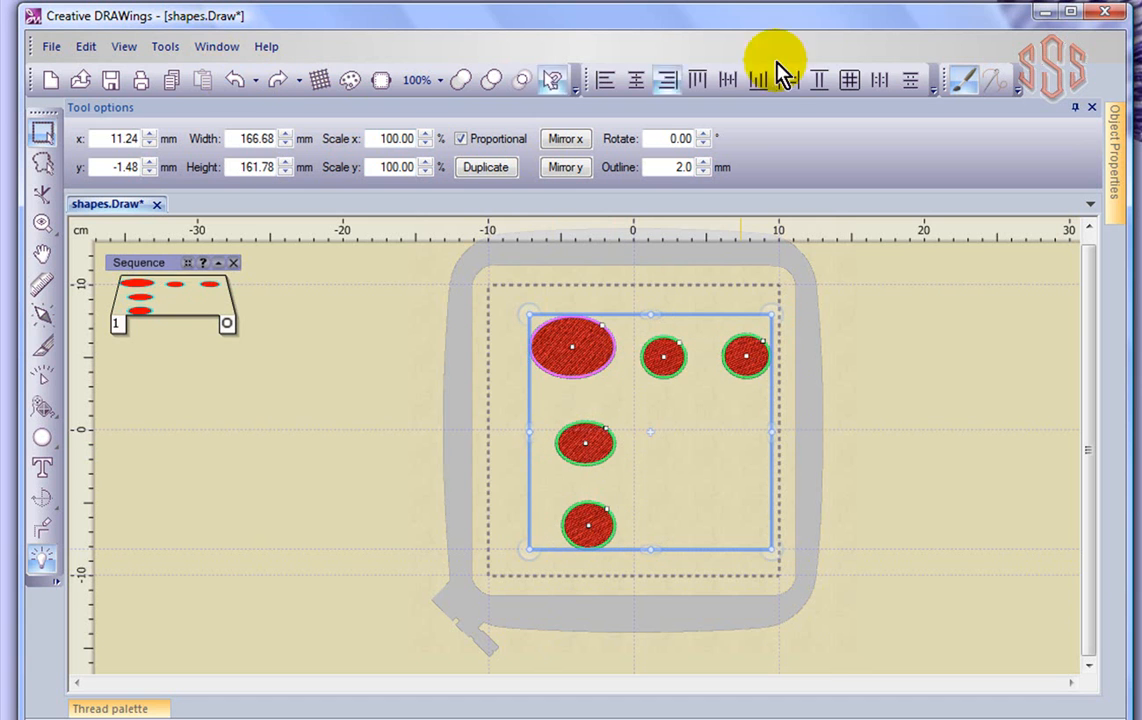
left_click(820, 86)
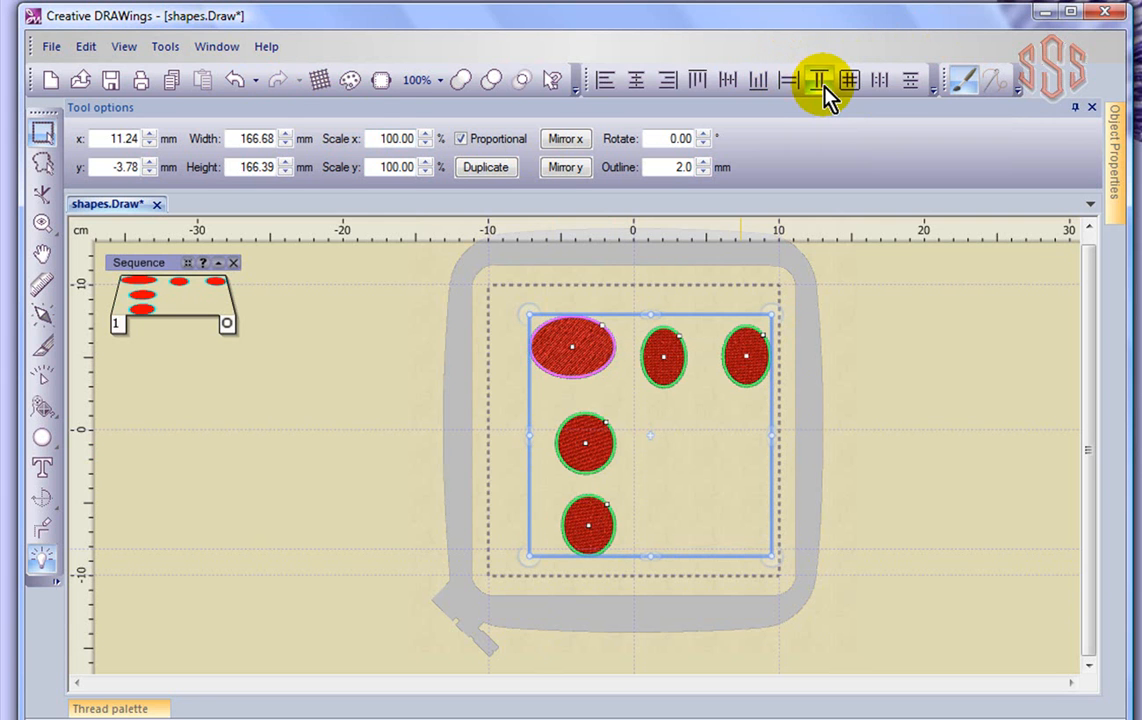
left_click(236, 84)
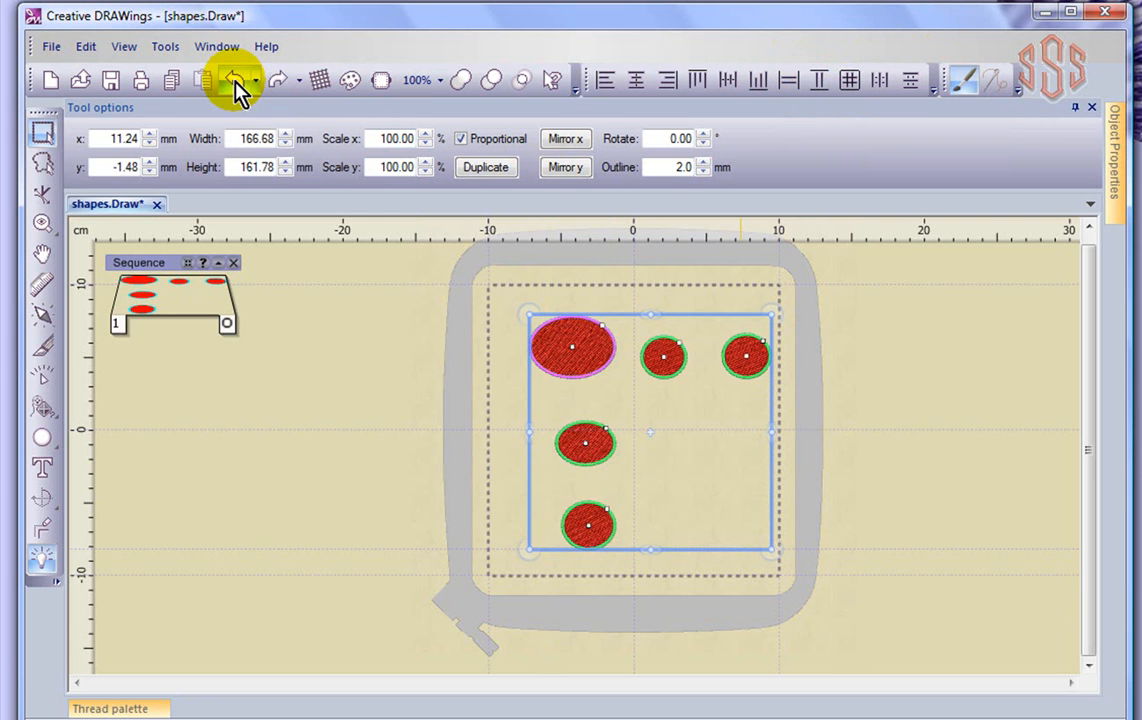
Make all five ellipses the same width and height as the large ellipse.
left_click(850, 82)
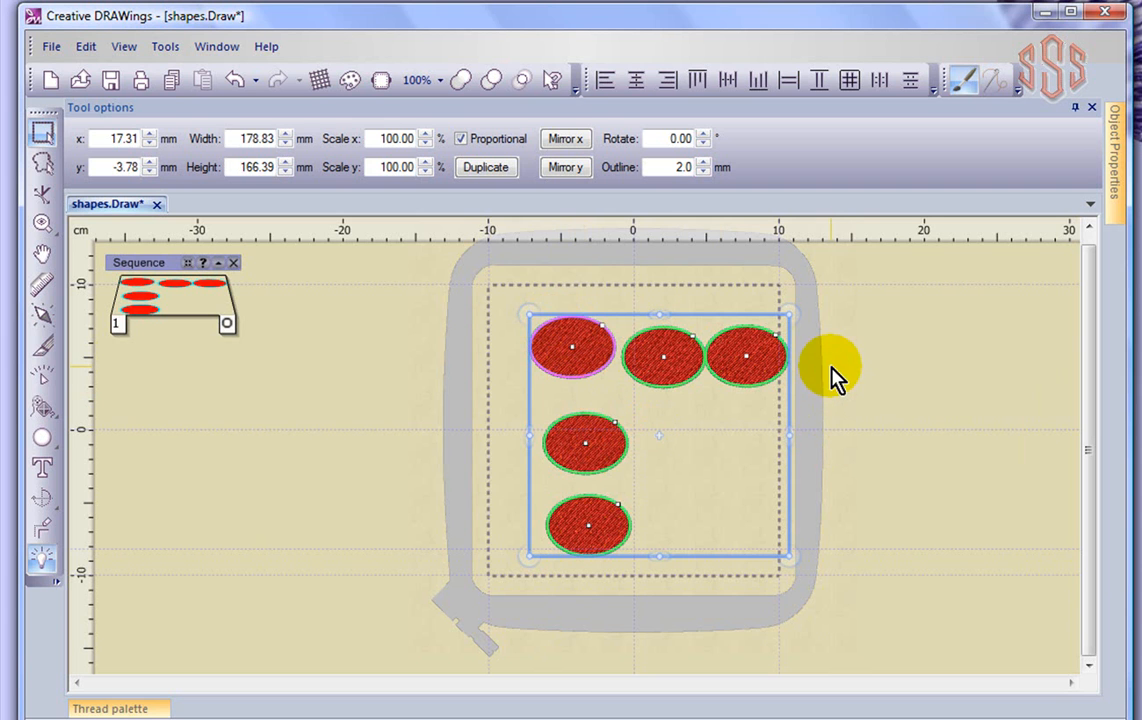
left_click(870, 326)
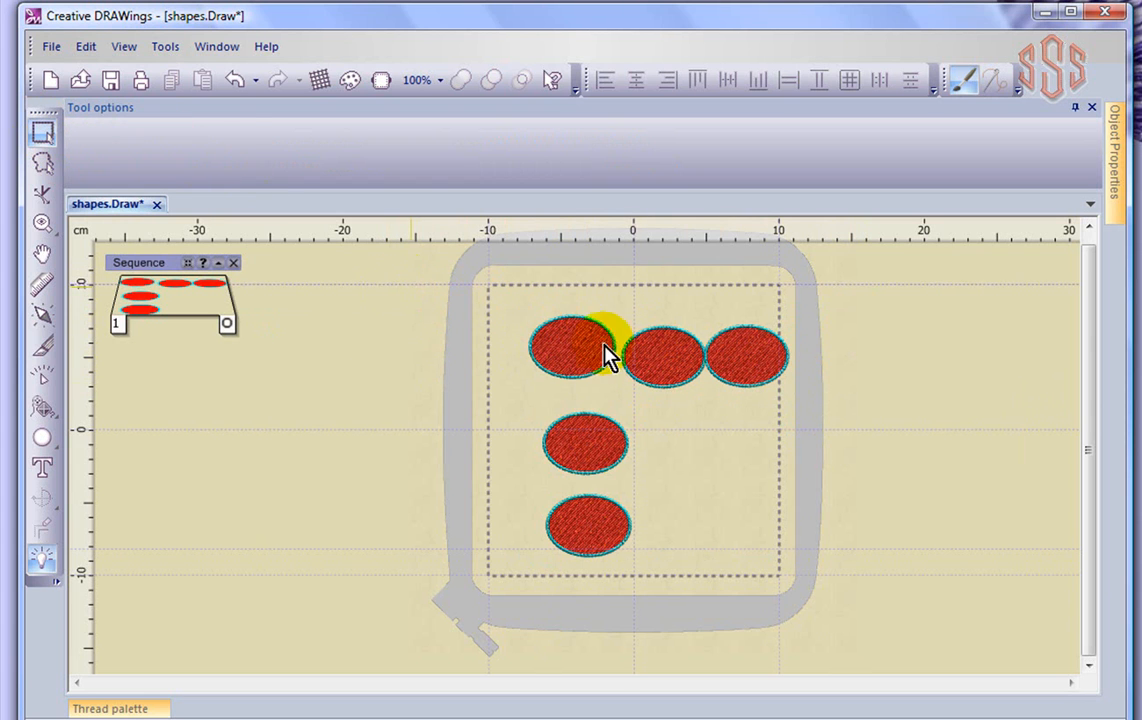
Apply equal horizontal spacing and equal vertical spacing to the three ellipses in the upper row.
left_click(724, 352)
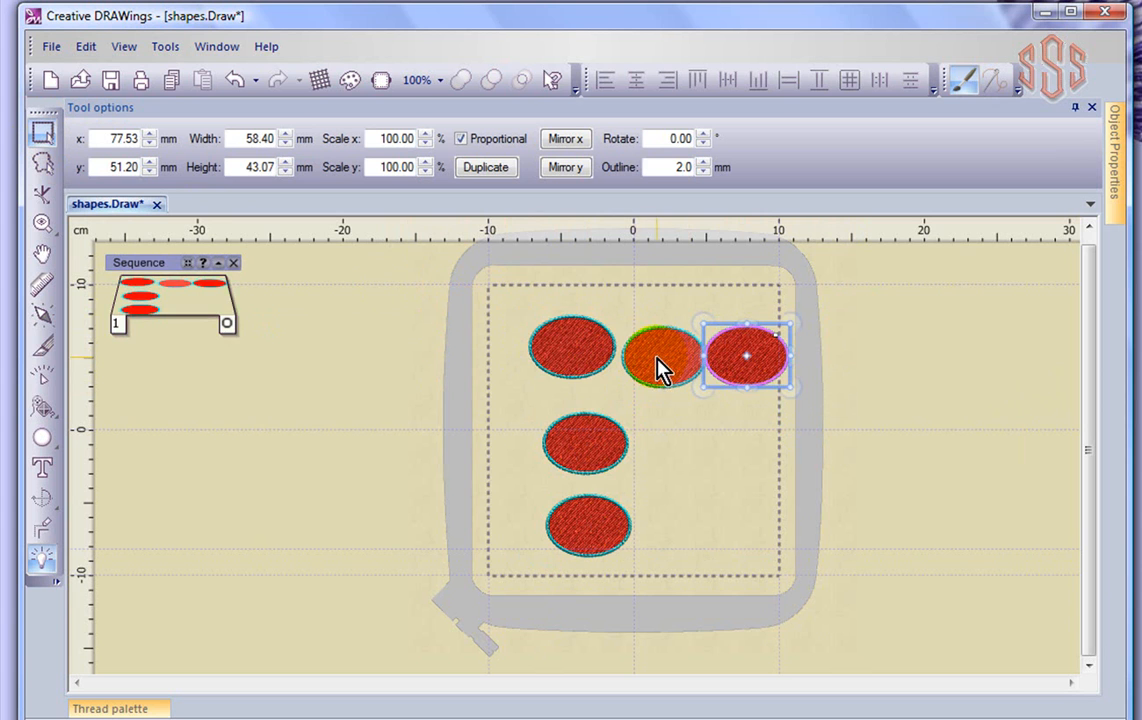
left_click(659, 370)
left_click_drag(504, 295, 846, 421)
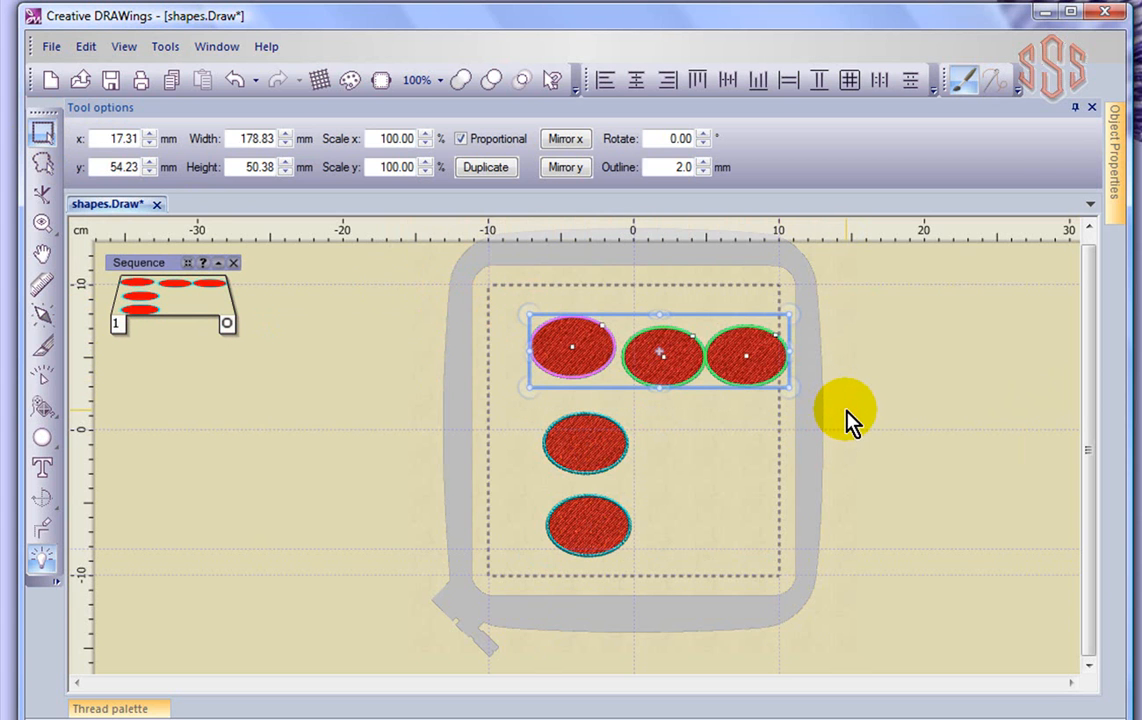
left_click(880, 84)
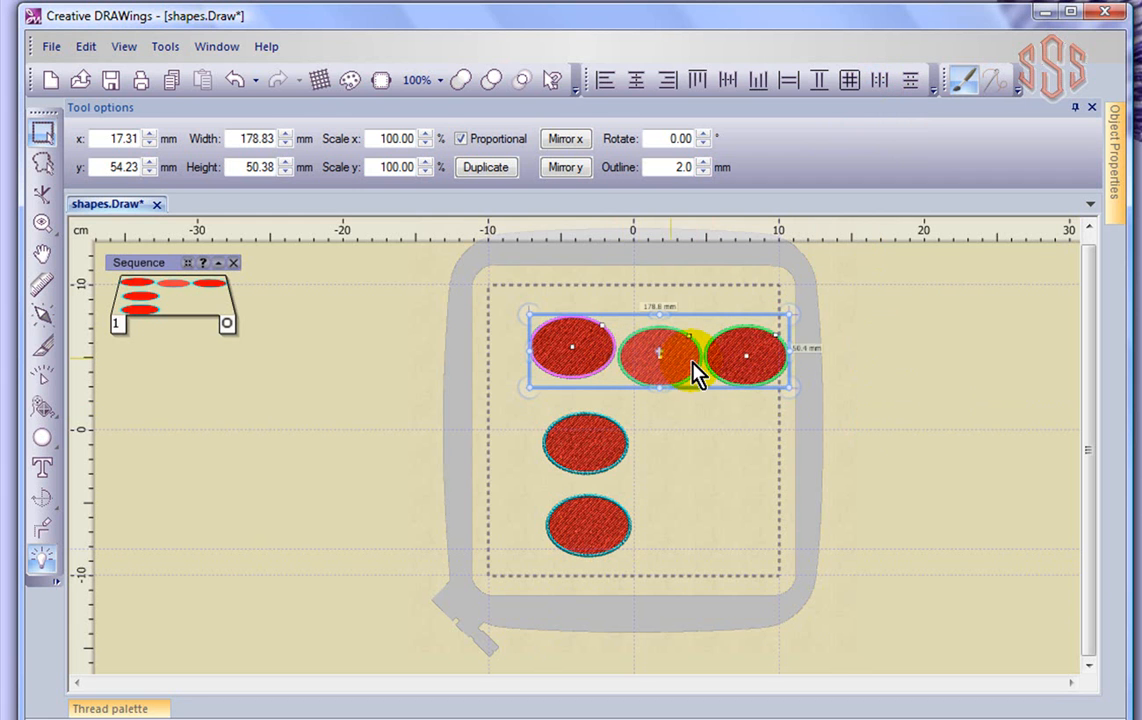
left_click(913, 81)
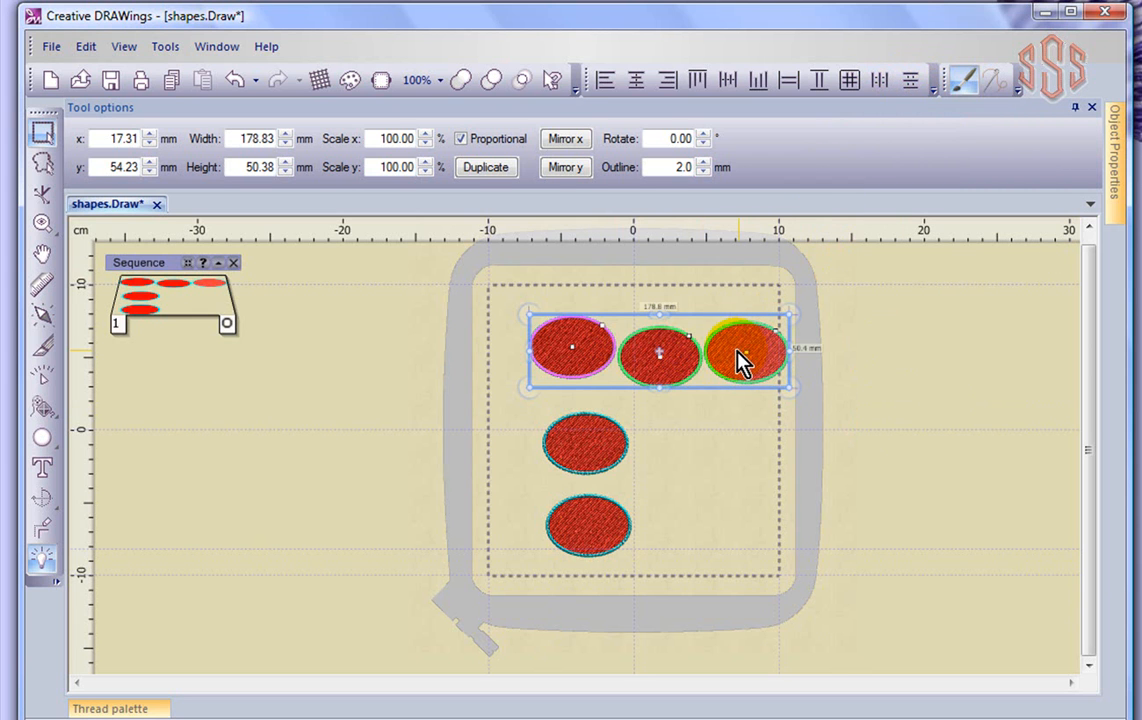
left_click(695, 400)
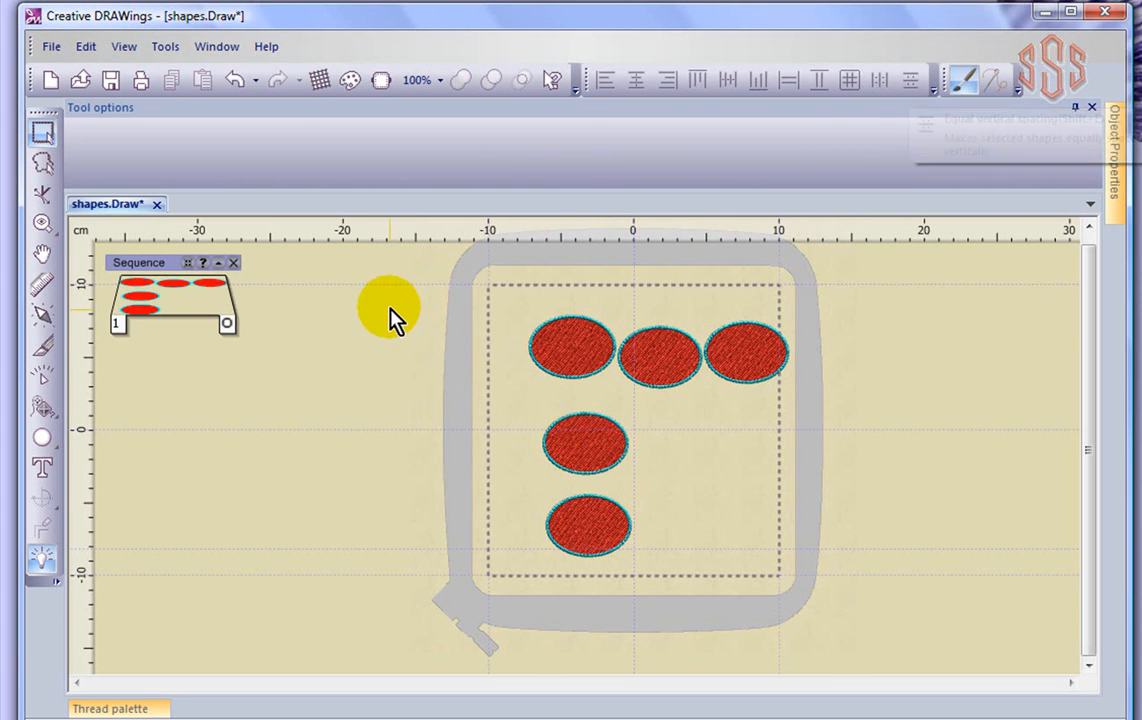
Apply equal vertical spacing to the three ellipses in the left column and clear the selection.
left_click(572, 350)
left_click_drag(431, 263, 676, 582)
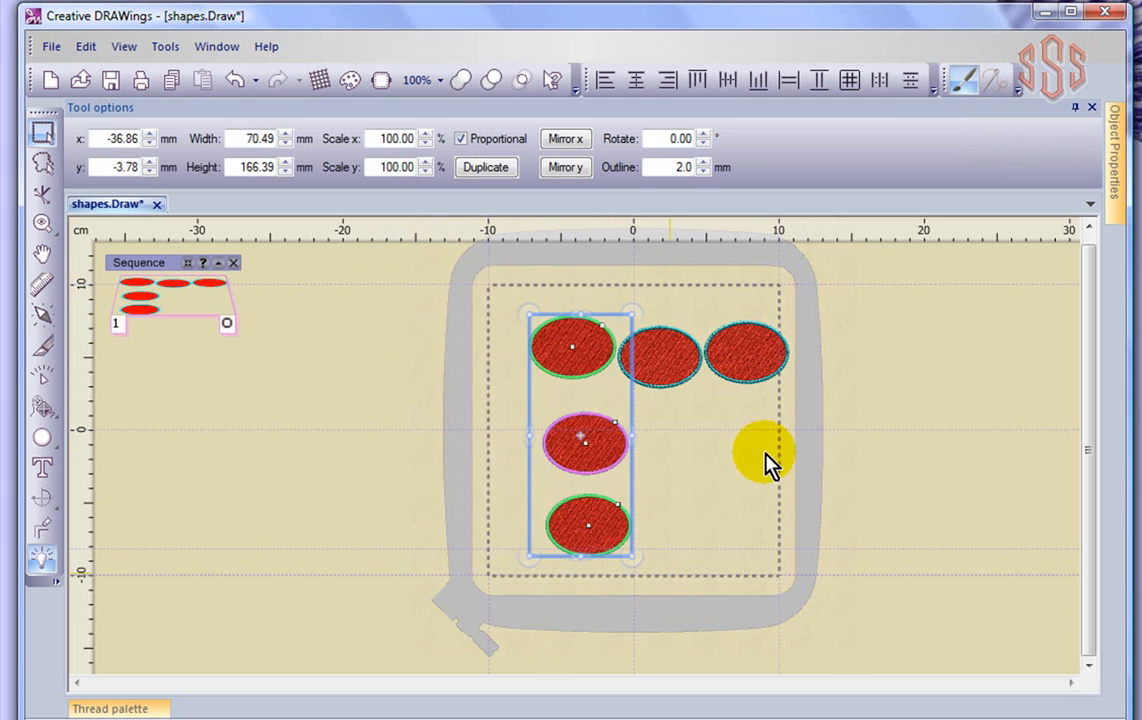
left_click(911, 81)
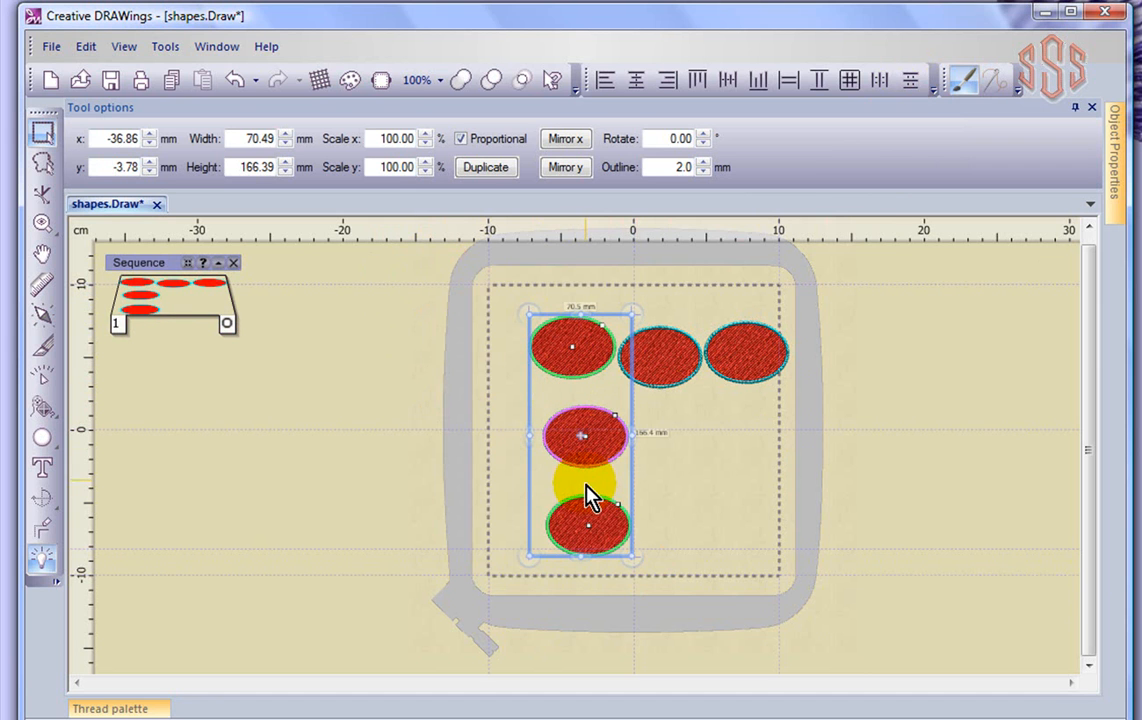
left_click(734, 450)
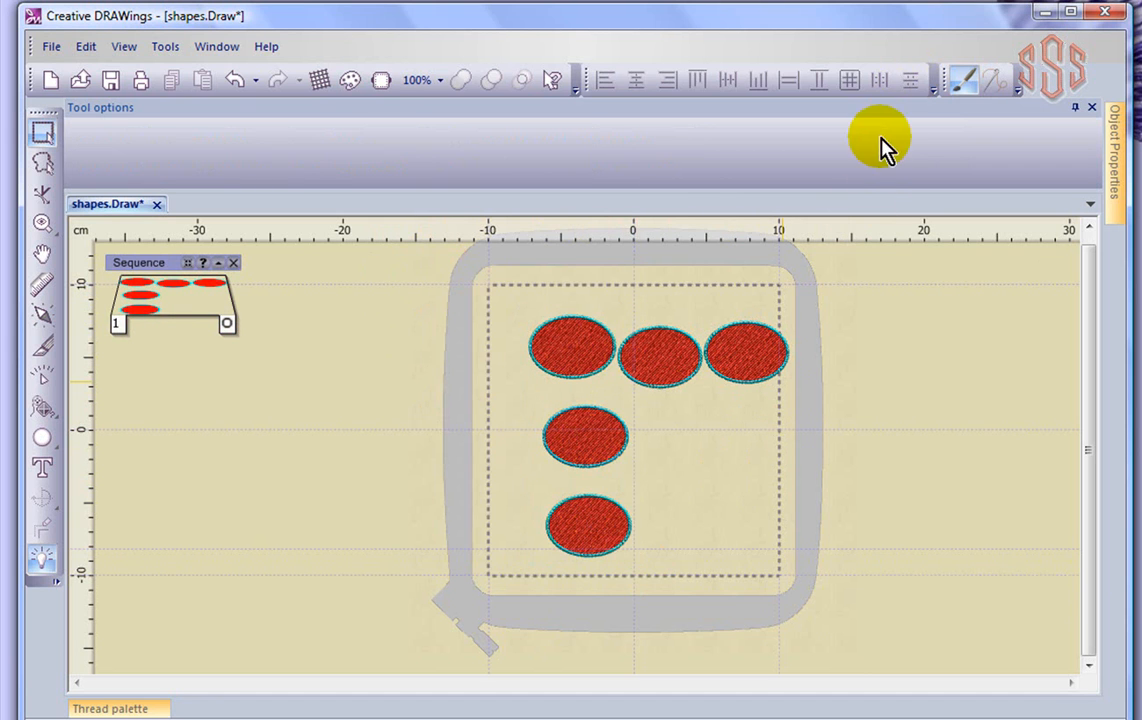